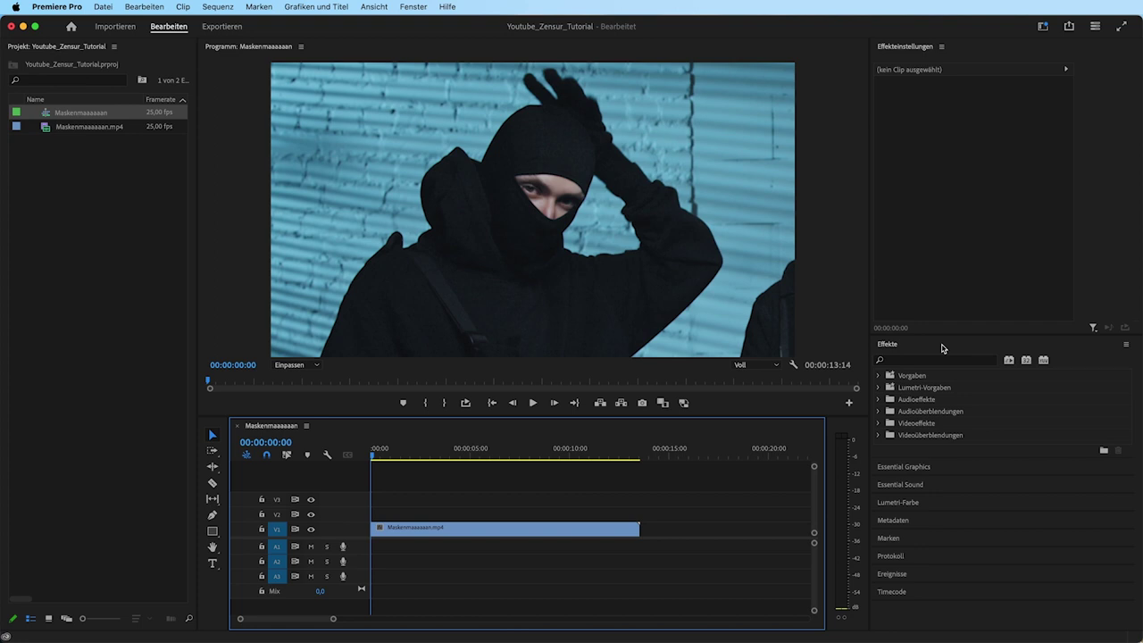
# Step: Apply the Mosaik effect, found by searching 'mosaik', to the Maskenmaaaaaan.mp4 clip
pyautogui.click(921, 361)
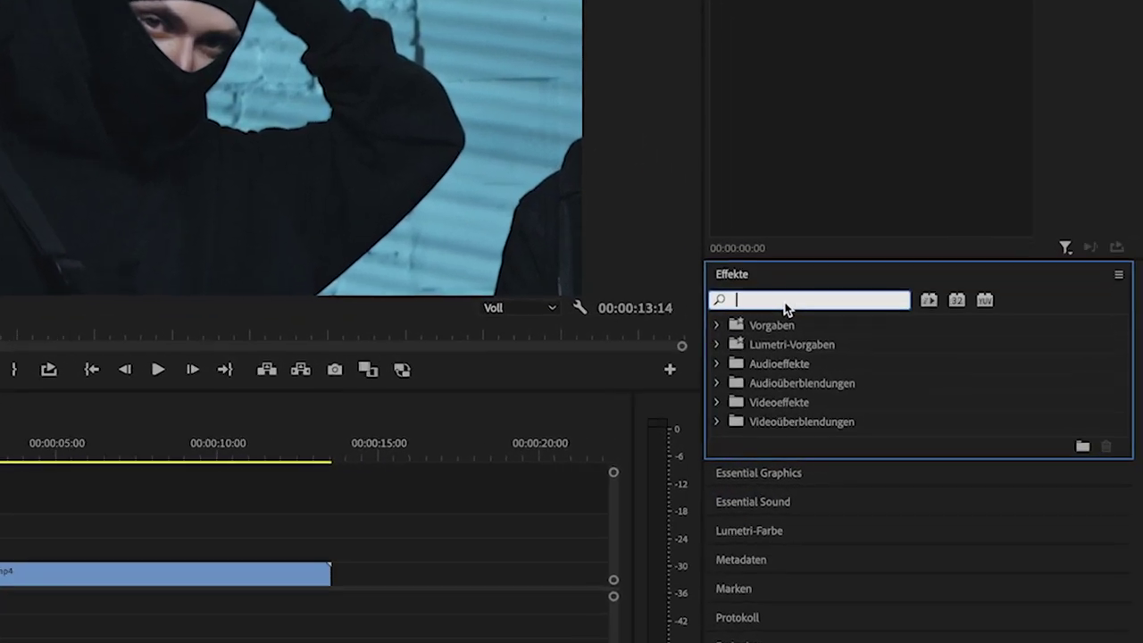
pyautogui.write('mosaik')
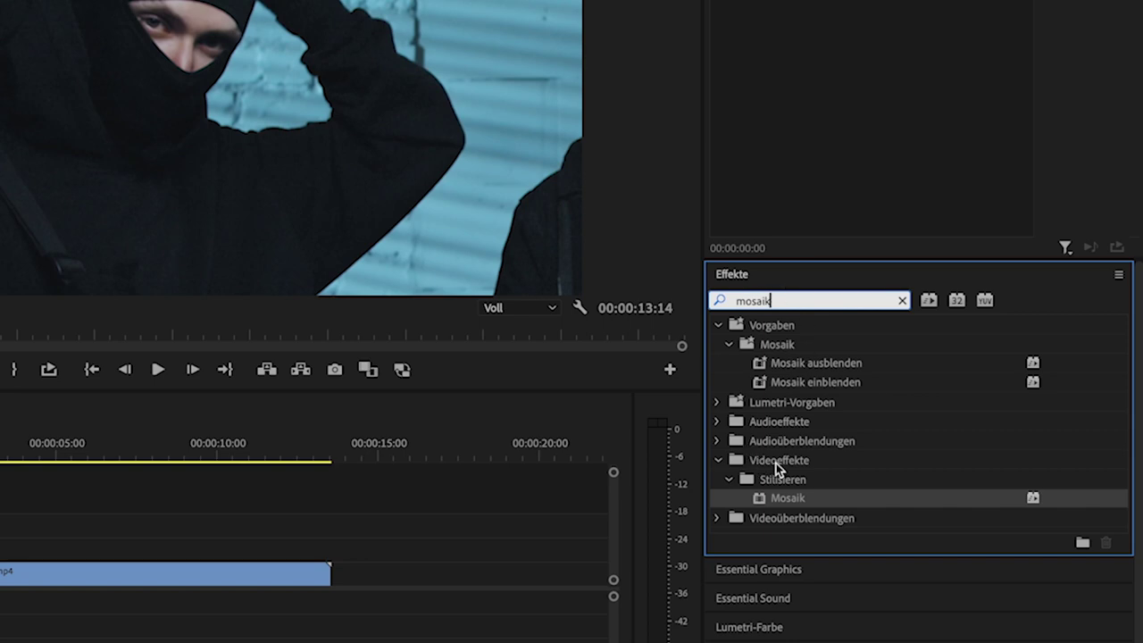
pyautogui.moveTo(791, 497)
pyautogui.mouseDown()
pyautogui.moveTo(489, 539)
pyautogui.moveTo(473, 527)
pyautogui.mouseUp()
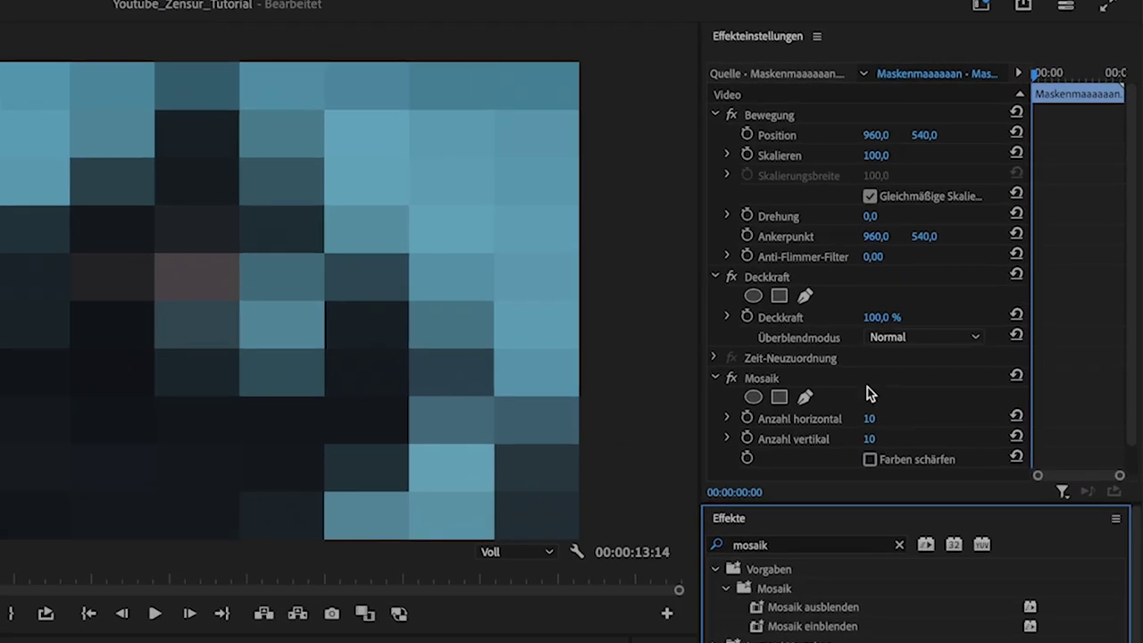
# Step: Set Mosaik Anzahl horizontal and vertikal to 40, then scrub to about four seconds
pyautogui.click(877, 418)
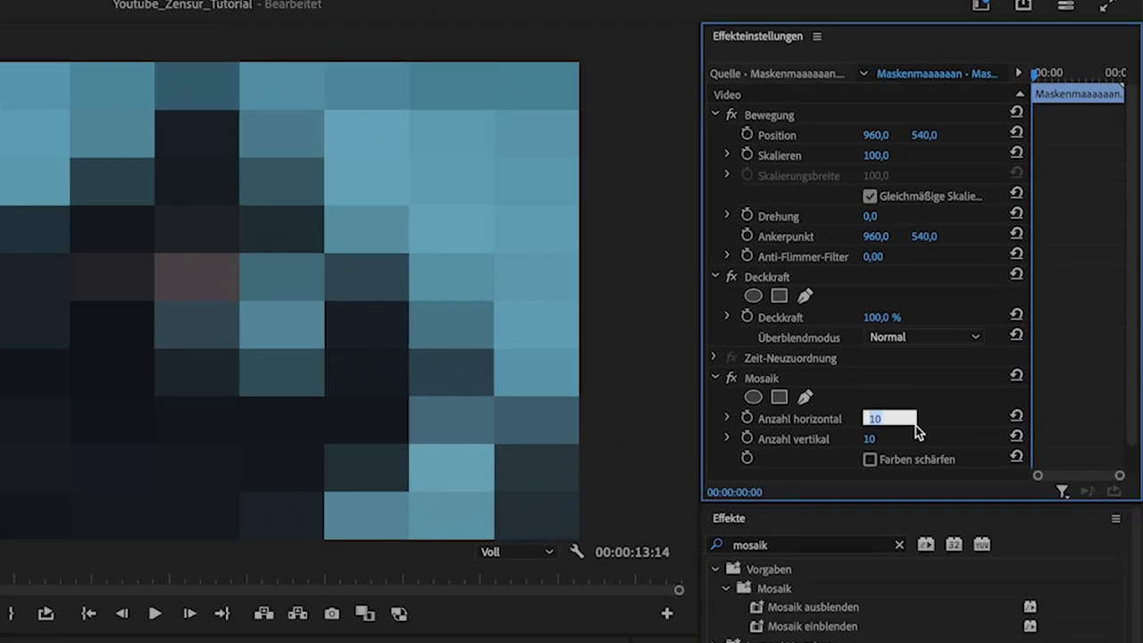
pyautogui.write('40')
pyautogui.press('Tab')
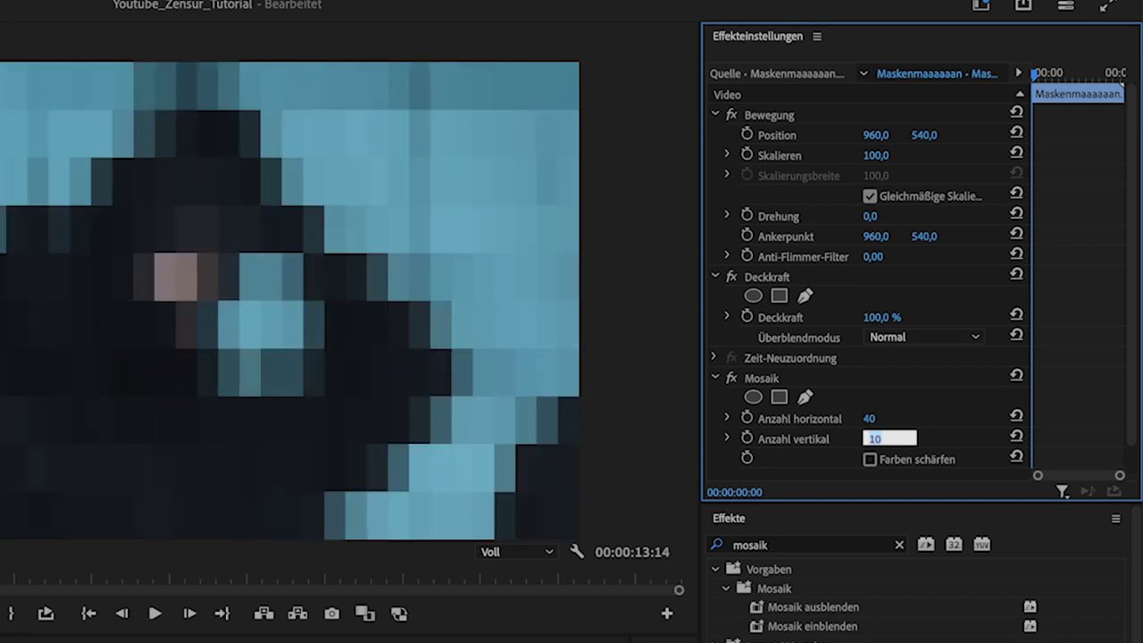
pyautogui.write('40')
pyautogui.press('Return')
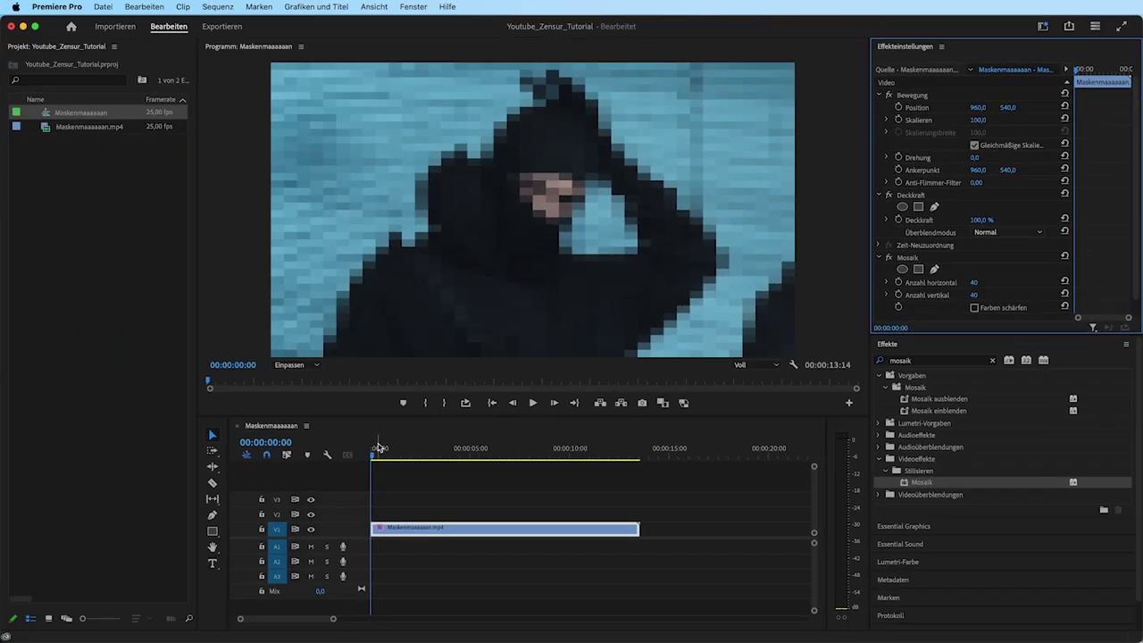
pyautogui.moveTo(375, 452)
pyautogui.mouseDown()
pyautogui.moveTo(455, 454)
pyautogui.moveTo(368, 453)
pyautogui.mouseUp()
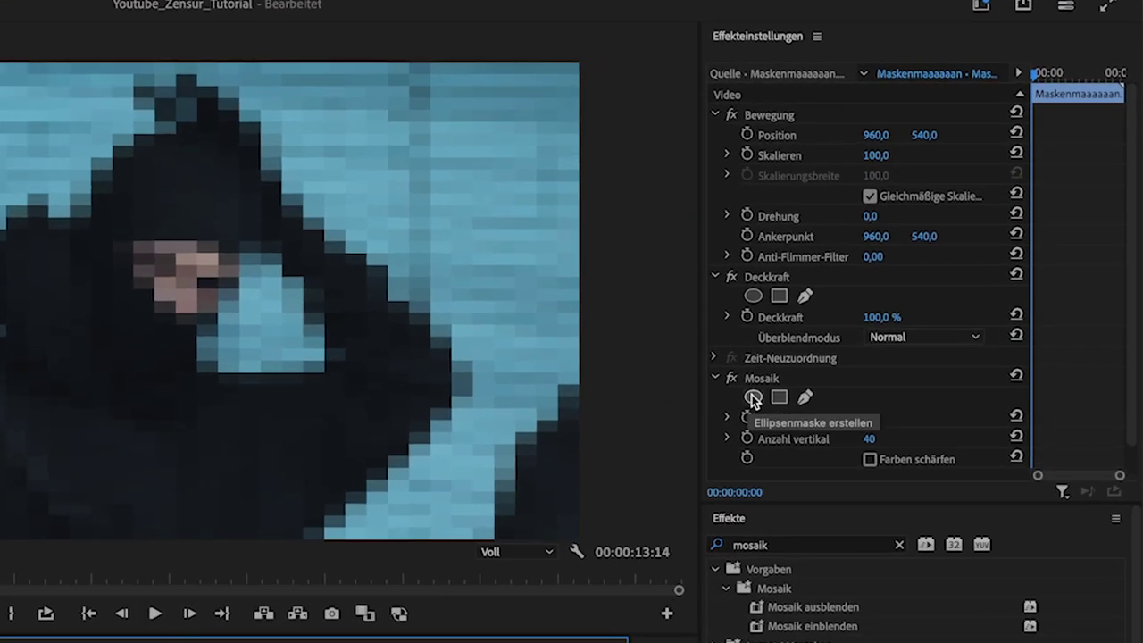
# Step: Add an ellipse mask to Mosaik and shape it taller and wider over the face
pyautogui.click(751, 394)
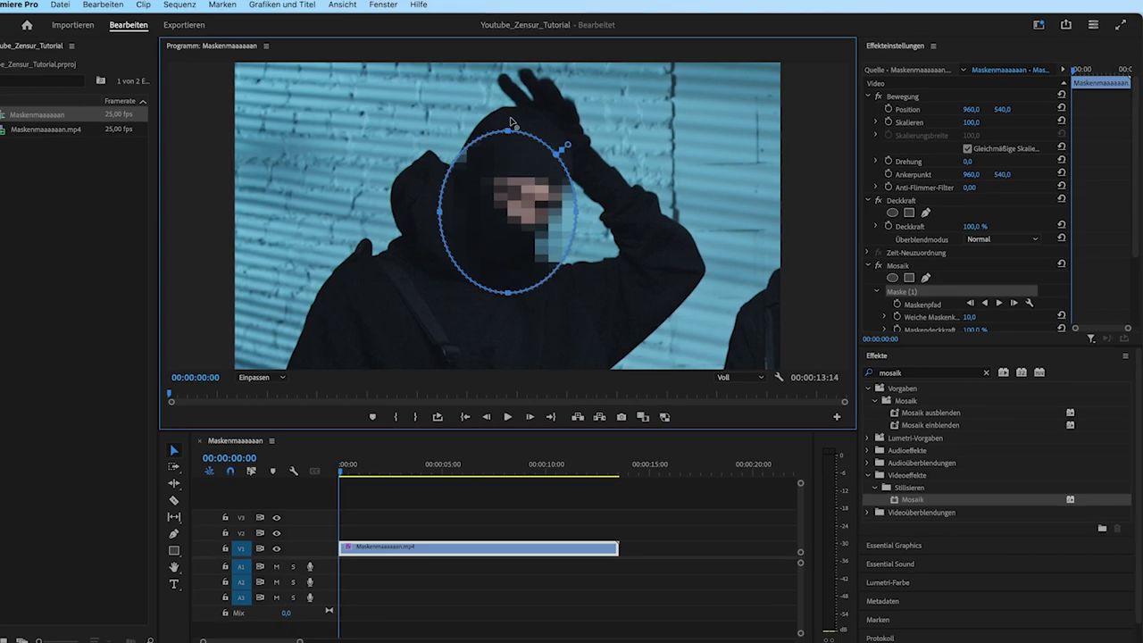
pyautogui.moveTo(540, 140); pyautogui.dragTo(536, 95)
pyautogui.moveTo(561, 178); pyautogui.dragTo(586, 172)
pyautogui.moveTo(491, 187); pyautogui.dragTo(455, 186)
pyautogui.moveTo(538, 282); pyautogui.dragTo(537, 279)
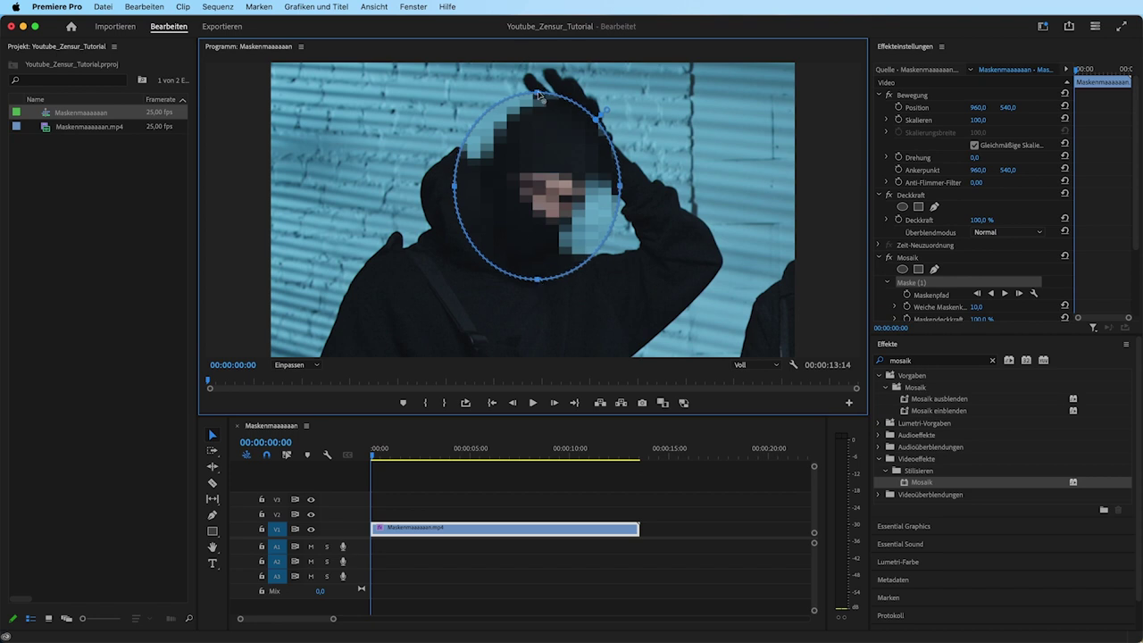
pyautogui.moveTo(555, 128); pyautogui.dragTo(560, 125)
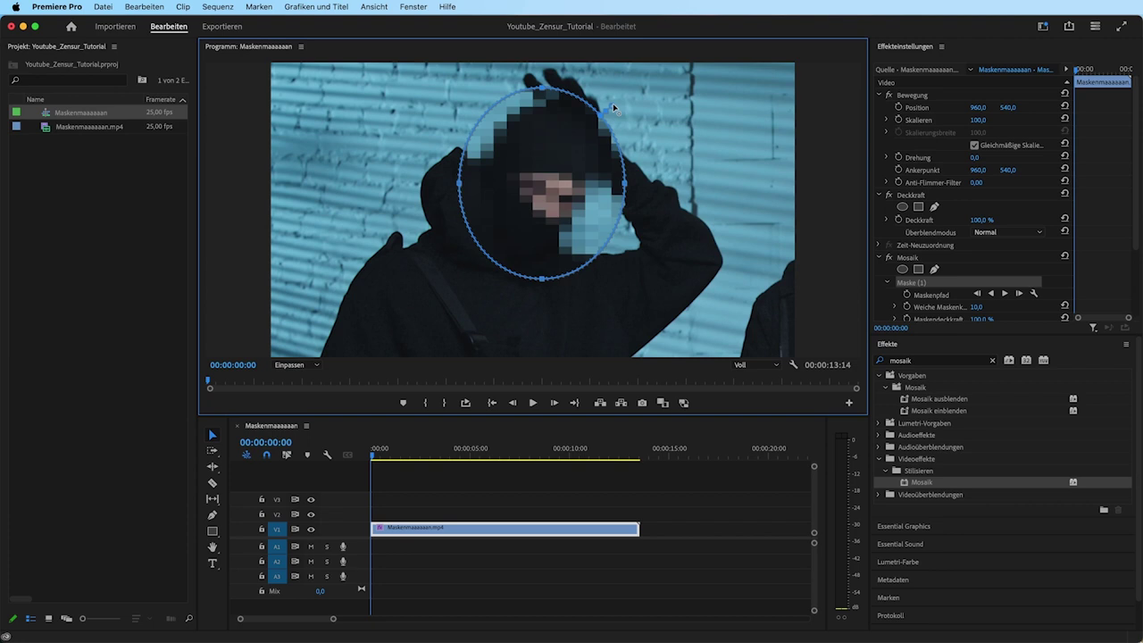
# Step: Increase the mask feather, nudge it right, and scrub to about three seconds
pyautogui.moveTo(615, 108); pyautogui.dragTo(621, 106)
pyautogui.moveTo(574, 136); pyautogui.dragTo(581, 132)
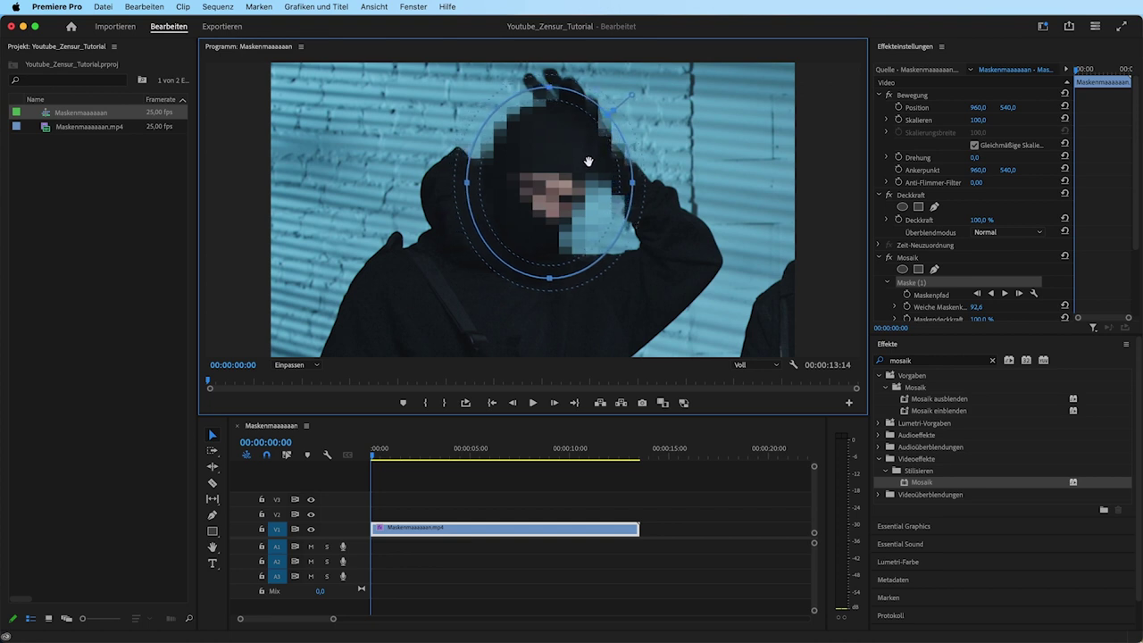
pyautogui.click(387, 453)
pyautogui.moveTo(388, 454)
pyautogui.mouseDown()
pyautogui.moveTo(559, 466)
pyautogui.moveTo(435, 457)
pyautogui.moveTo(456, 457)
pyautogui.mouseUp()
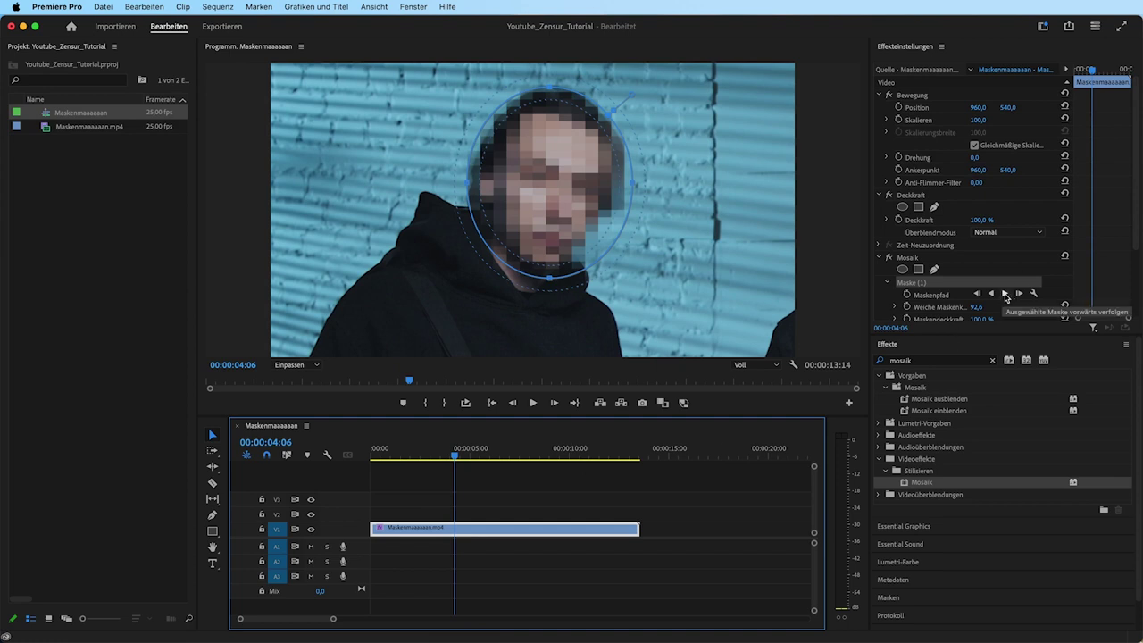
# Step: Track the face mask forward and drag it back onto the face where it drifts
pyautogui.click(1006, 294)
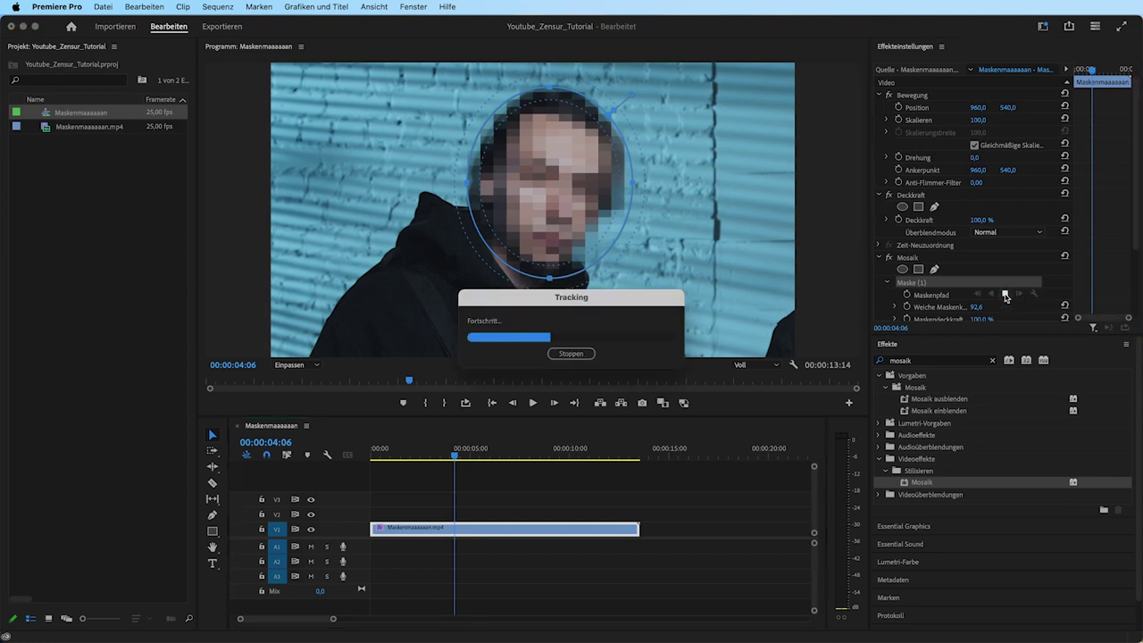
pyautogui.moveTo(1091, 70)
pyautogui.mouseDown()
pyautogui.moveTo(1120, 81)
pyautogui.moveTo(1086, 86)
pyautogui.mouseUp()
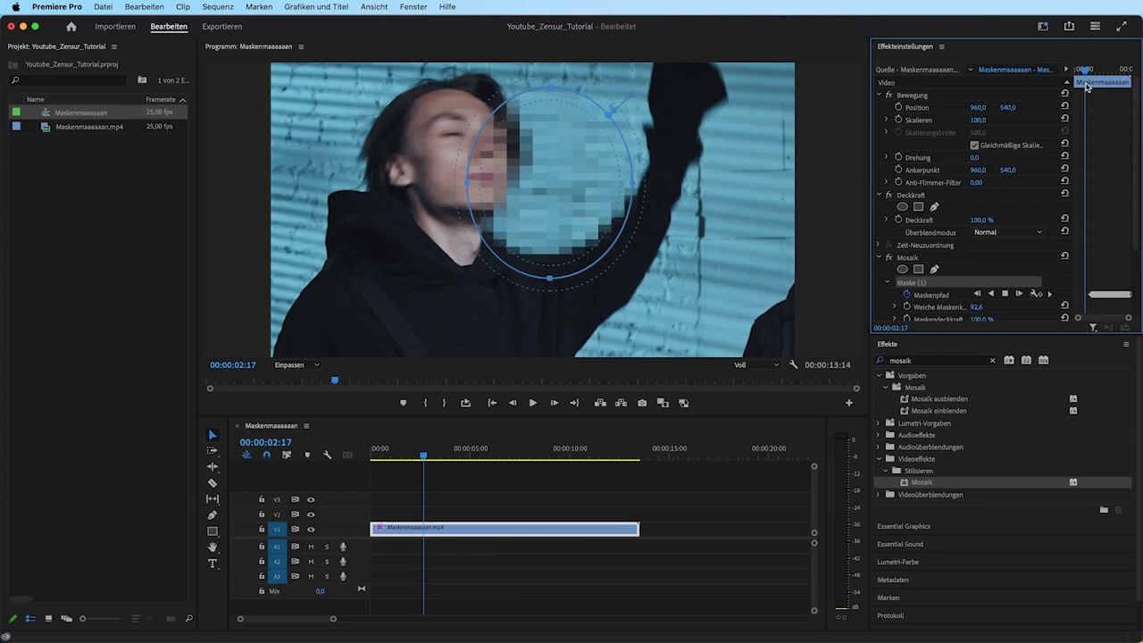
pyautogui.moveTo(1086, 86); pyautogui.dragTo(1089, 86)
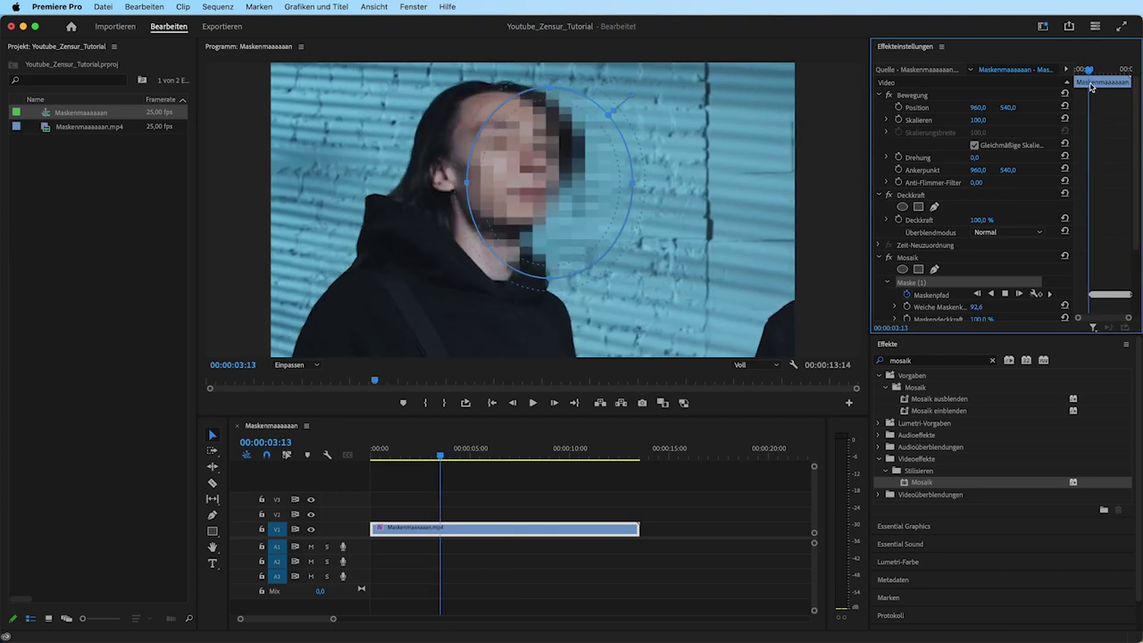
pyautogui.moveTo(548, 163); pyautogui.dragTo(465, 138)
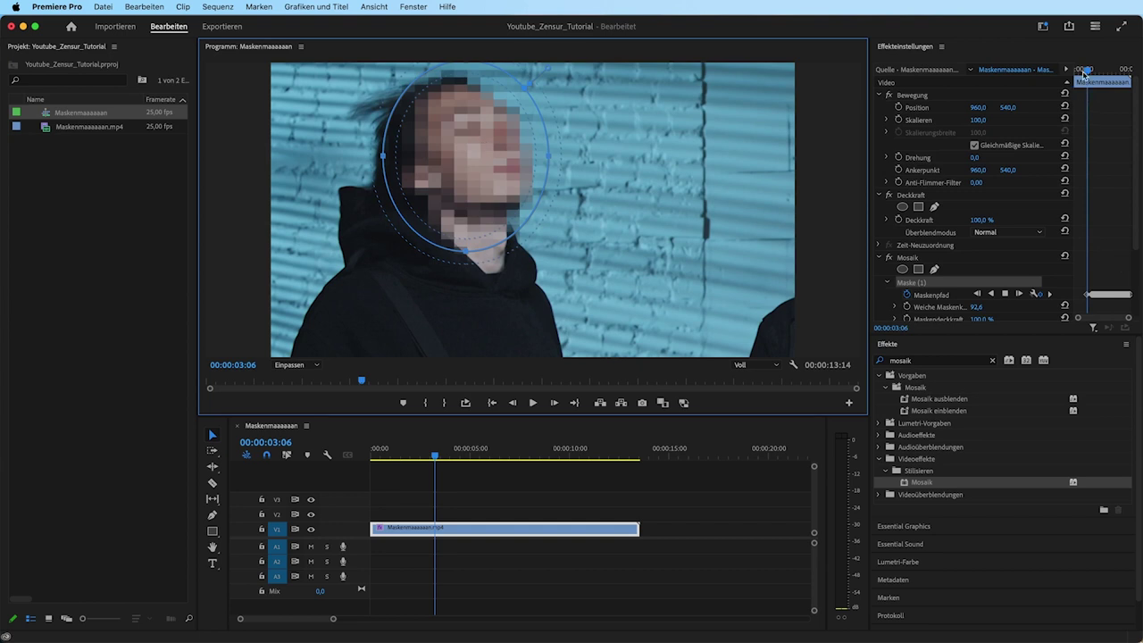
# Step: Play back from about one second to check the tracking, then return to the start
pyautogui.moveTo(1083, 75); pyautogui.dragTo(1078, 75)
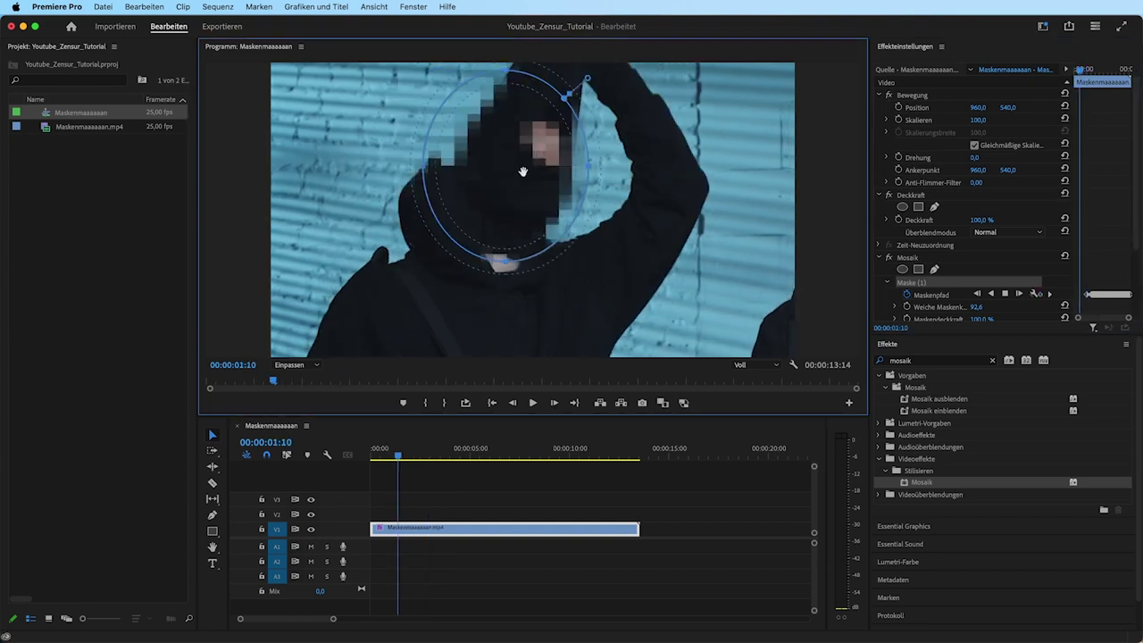
pyautogui.press('space')
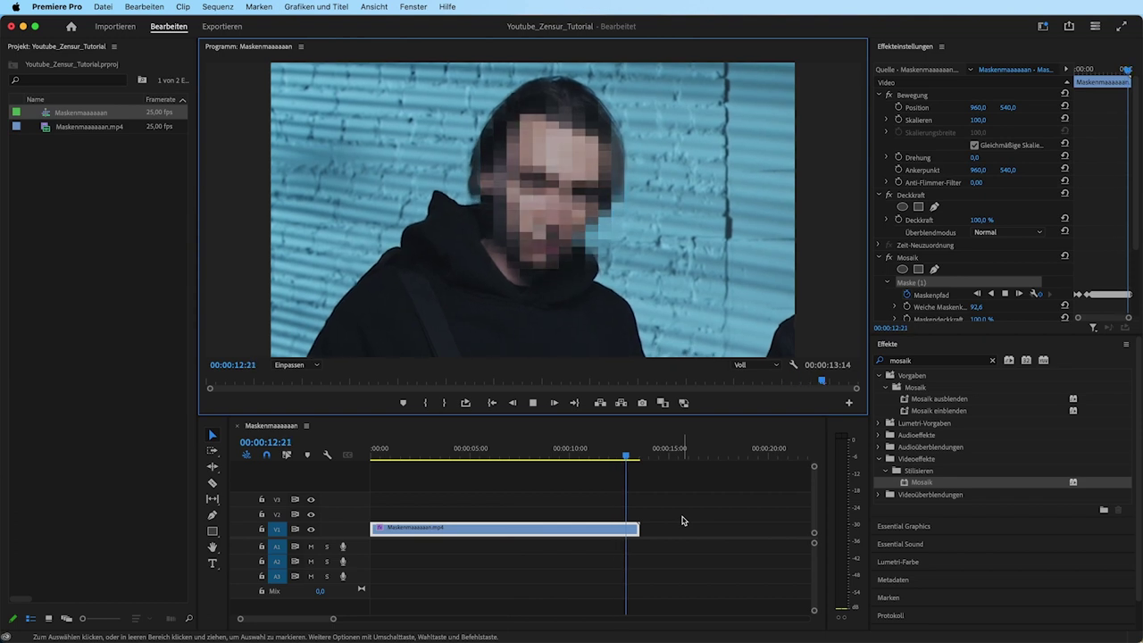
pyautogui.click(510, 481)
pyautogui.press('Home')
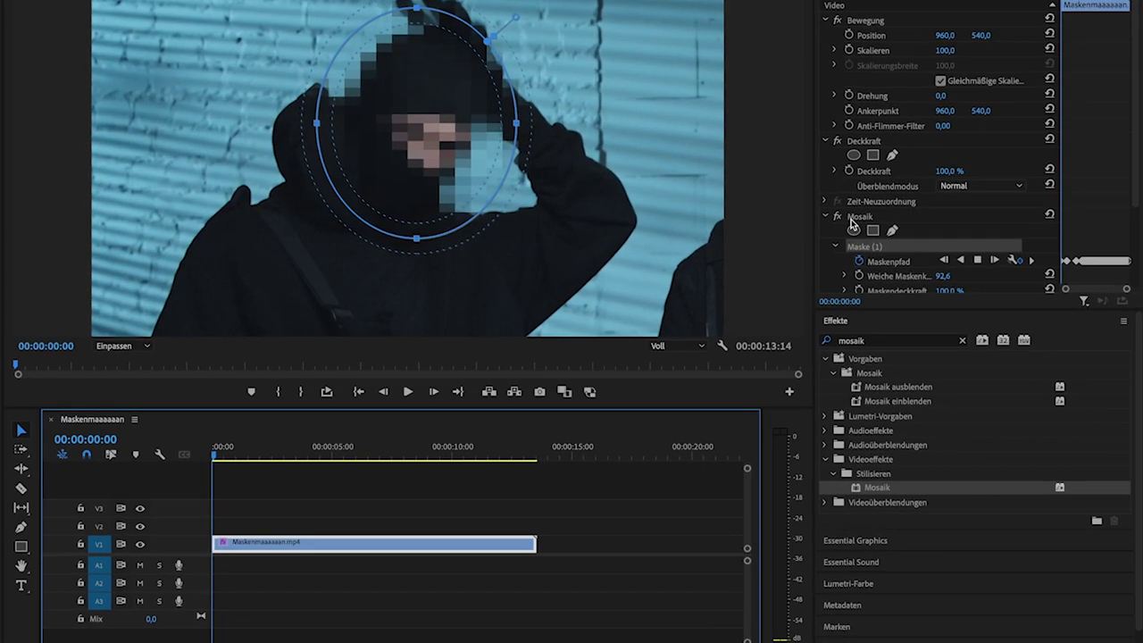
# Step: Delete the Mosaik effect and apply Gaußscher Weichzeichner, searched as 'weichzeic', to the V1 clip
pyautogui.click(912, 261)
pyautogui.press('Delete')
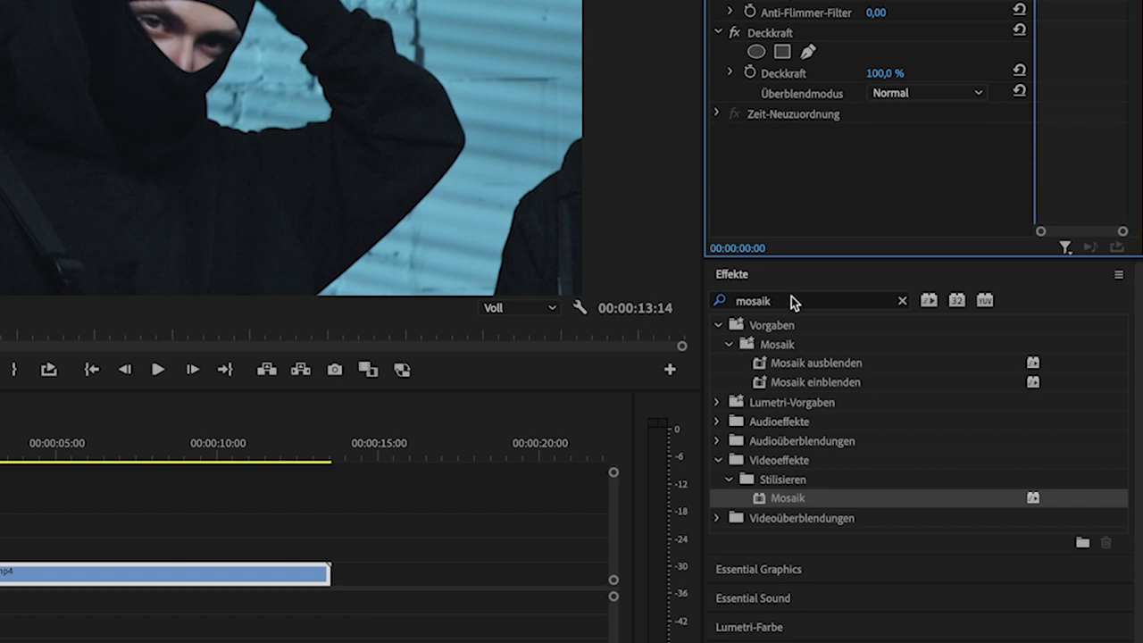
pyautogui.click(790, 300)
pyautogui.write('w')
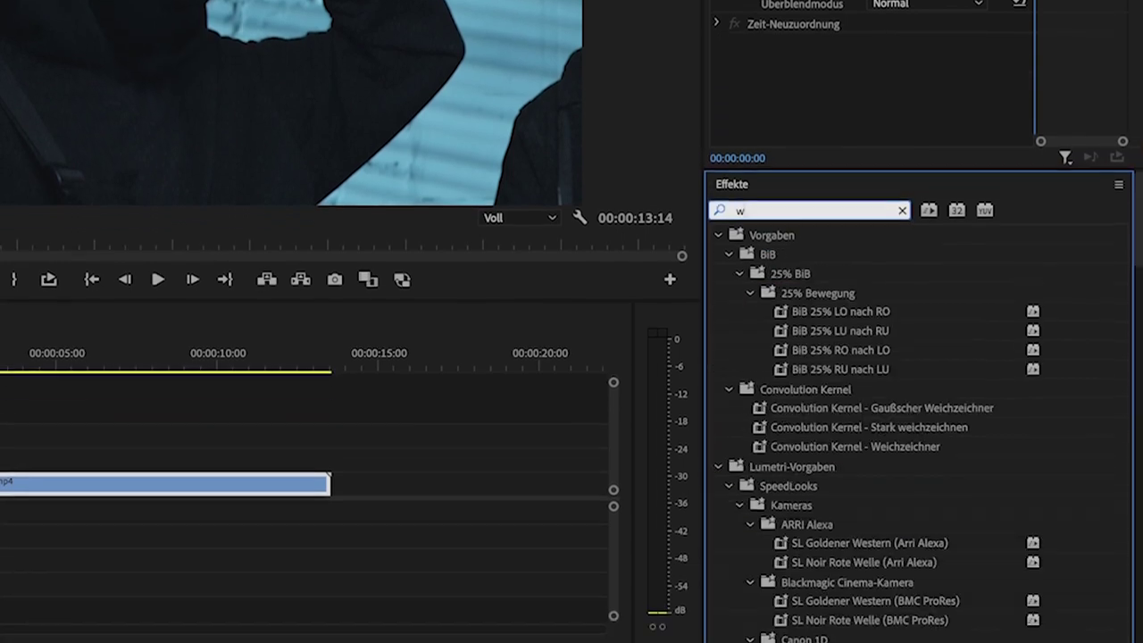
pyautogui.write('eichzeich')
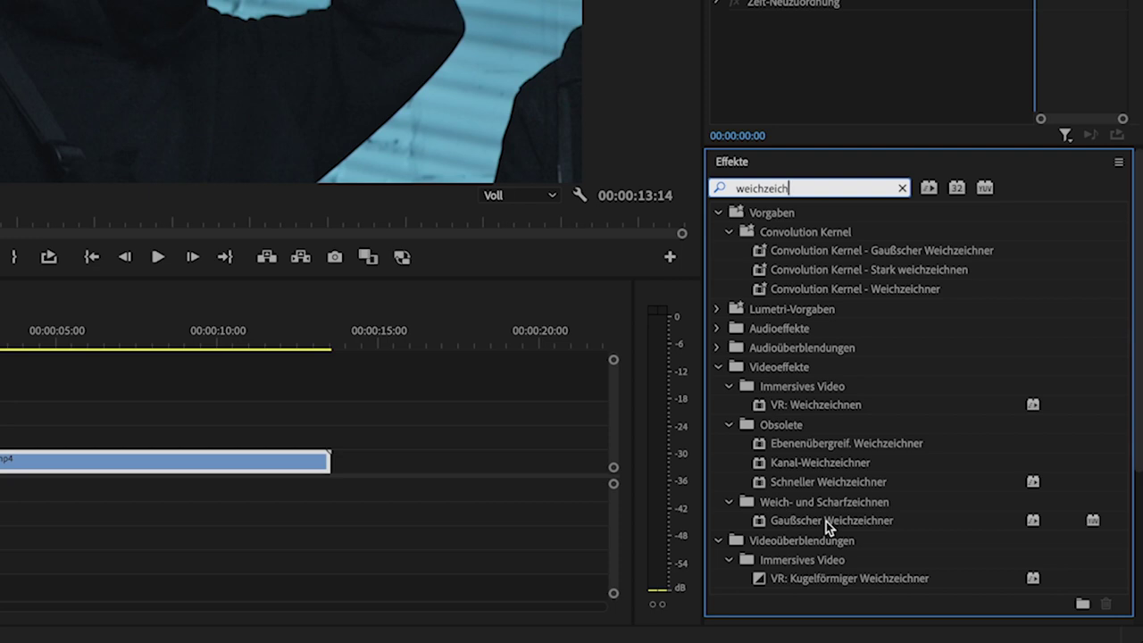
pyautogui.moveTo(826, 522); pyautogui.dragTo(32, 461)
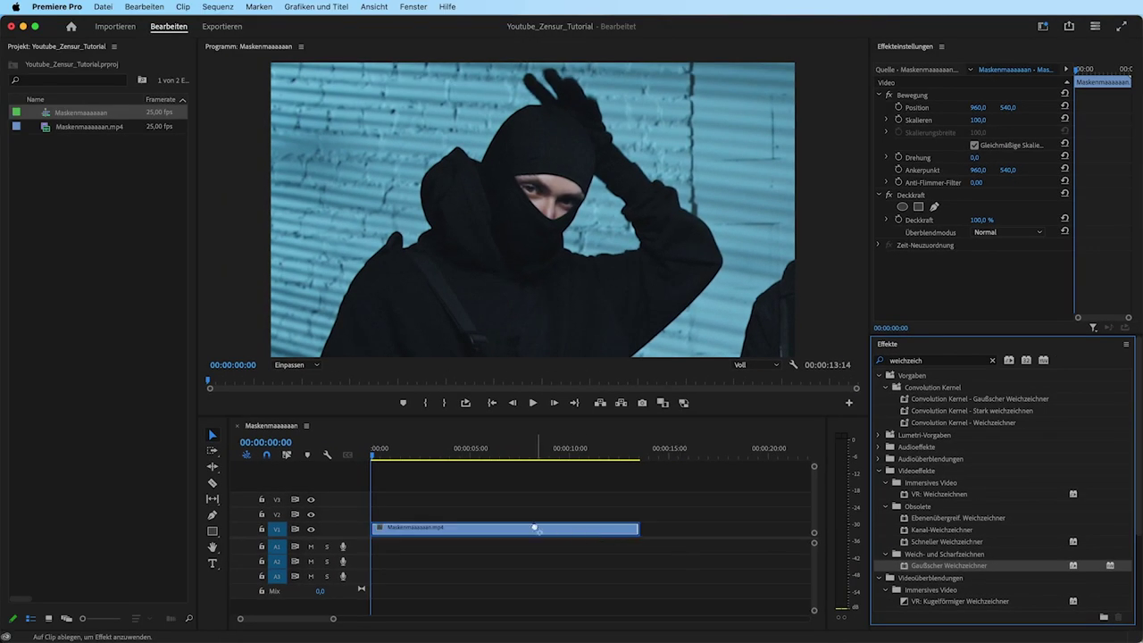
pyautogui.moveTo(454, 529); pyautogui.dragTo(449, 529)
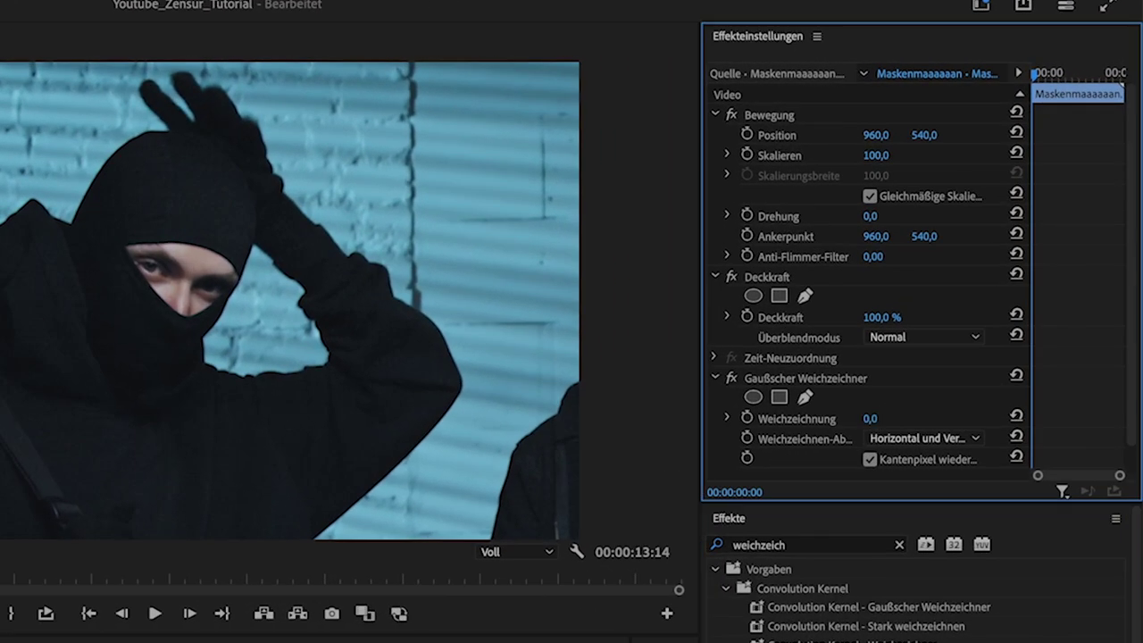
# Step: Raise Gaußscher Weichzeichner blurriness to 75,0 and scrub the timeline to preview
pyautogui.moveTo(889, 393); pyautogui.dragTo(934, 393)
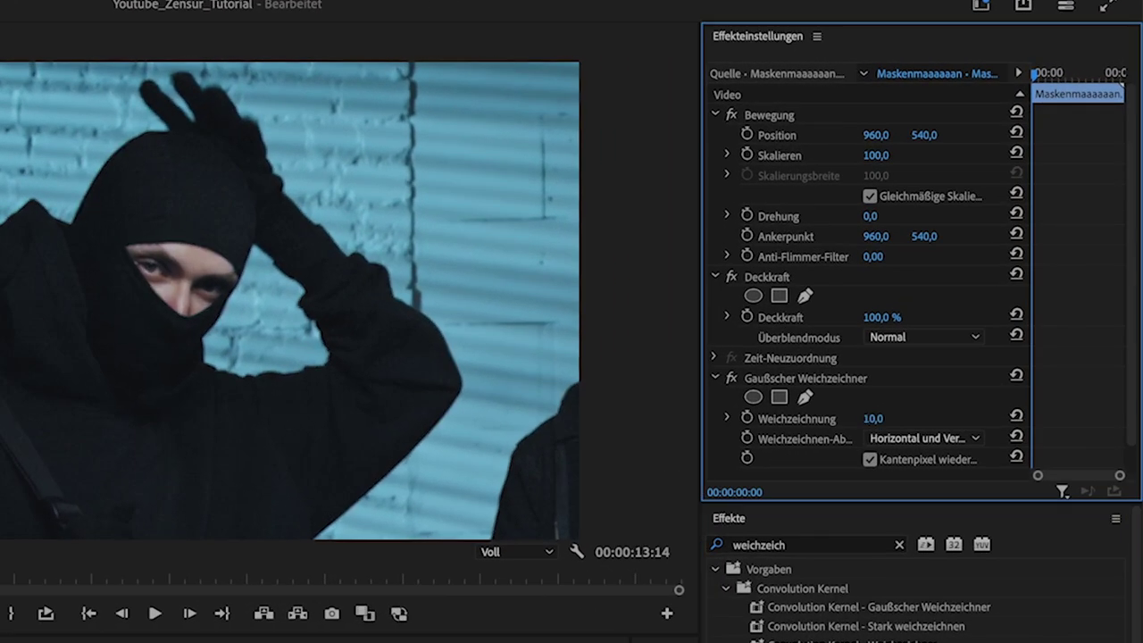
pyautogui.moveTo(872, 418); pyautogui.dragTo(881, 418)
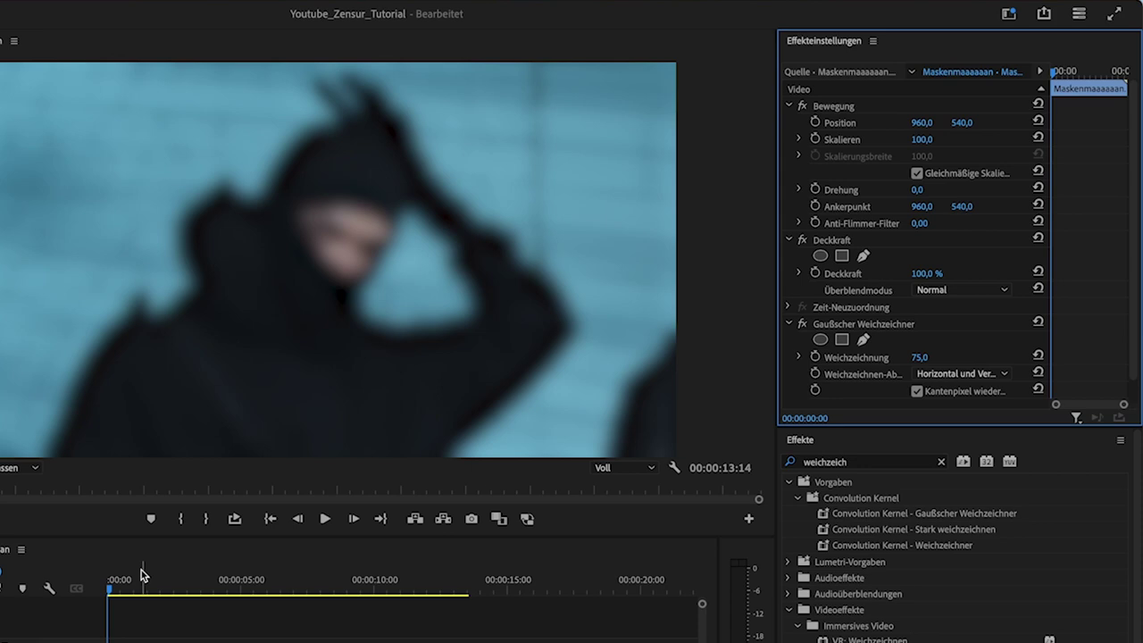
pyautogui.click(412, 457)
pyautogui.moveTo(413, 457)
pyautogui.mouseDown()
pyautogui.moveTo(575, 457)
pyautogui.moveTo(366, 459)
pyautogui.mouseUp()
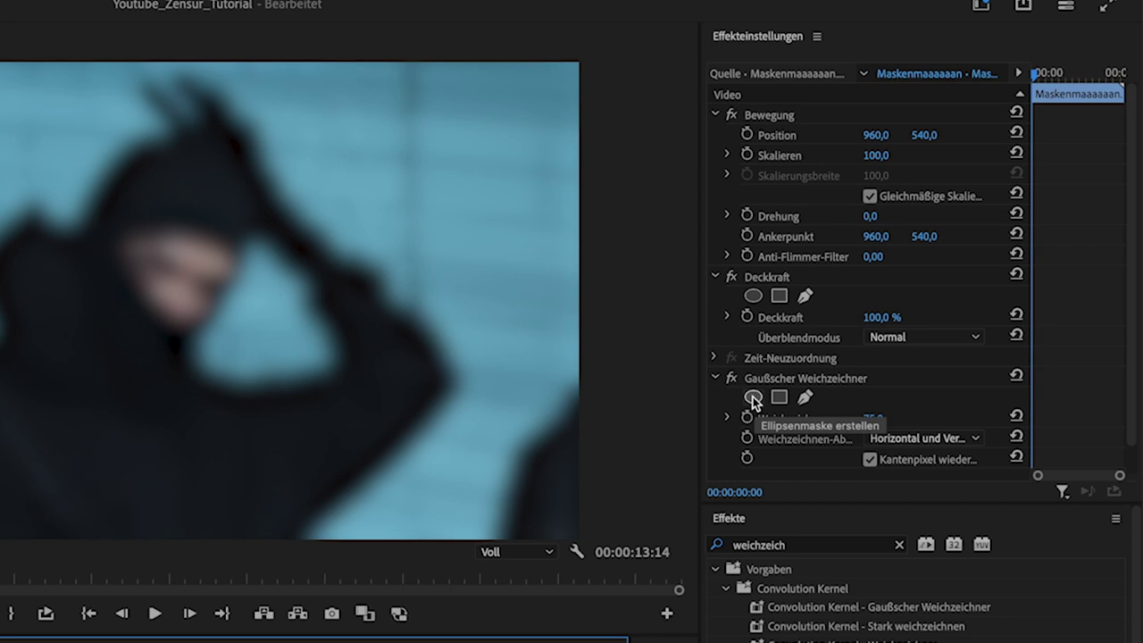
# Step: Add an ellipse mask to the blur and stretch it taller and wider to fit the face
pyautogui.click(755, 398)
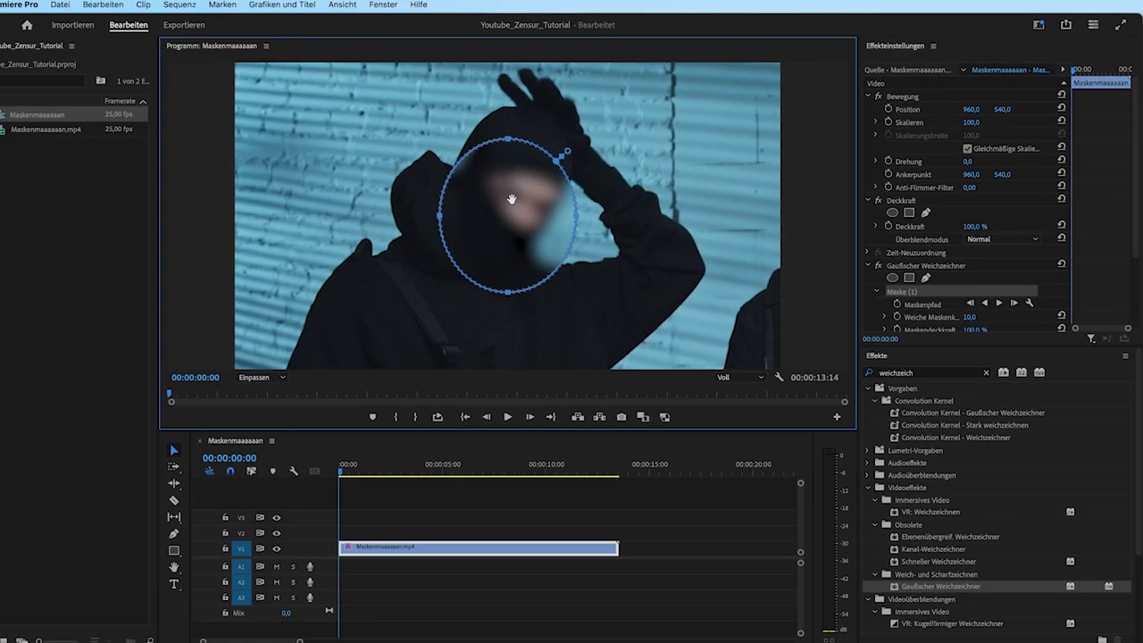
pyautogui.moveTo(532, 117); pyautogui.dragTo(532, 87)
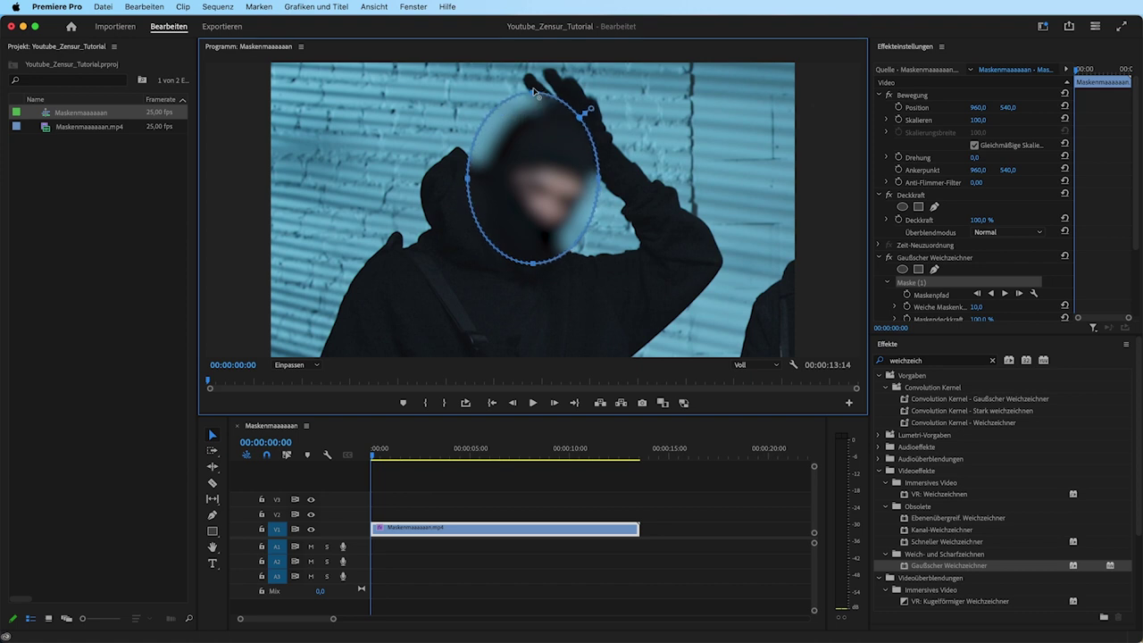
pyautogui.moveTo(600, 178); pyautogui.dragTo(614, 181)
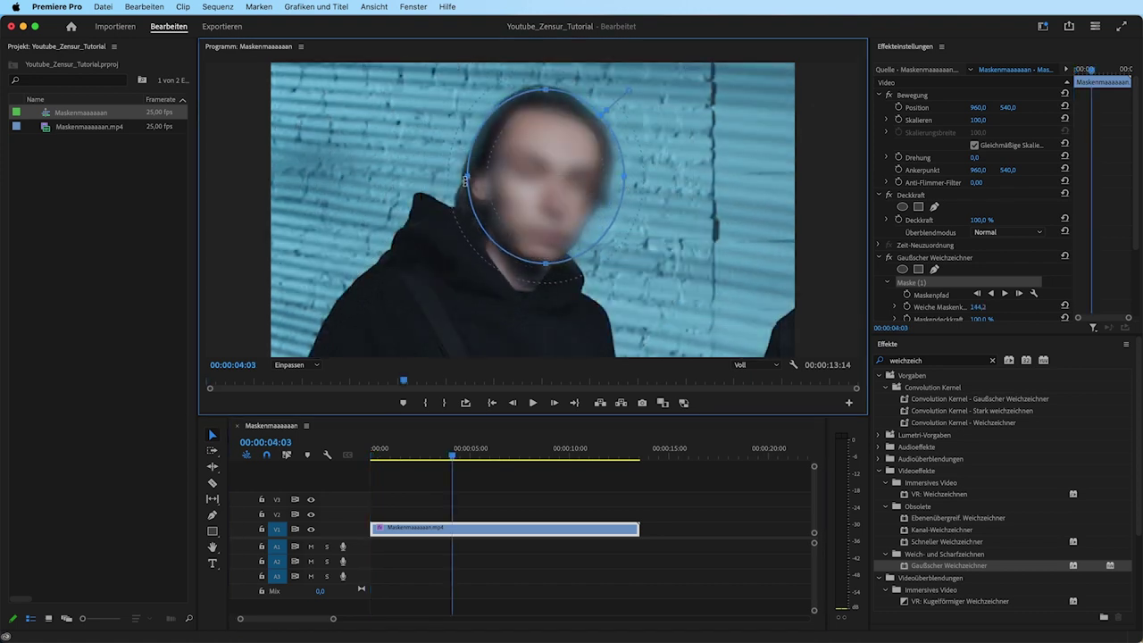
pyautogui.moveTo(464, 179); pyautogui.dragTo(452, 177)
pyautogui.moveTo(539, 265); pyautogui.dragTo(538, 284)
pyautogui.moveTo(540, 91); pyautogui.dragTo(541, 83)
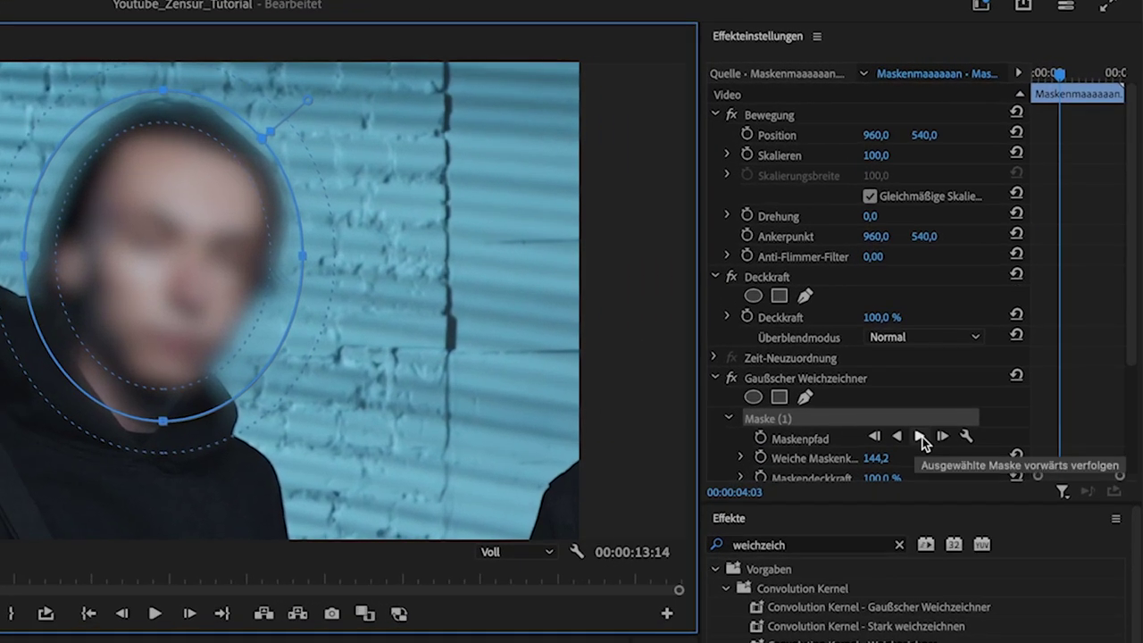
# Step: Track the blur mask forward, play it back, and return to about three seconds
pyautogui.click(921, 436)
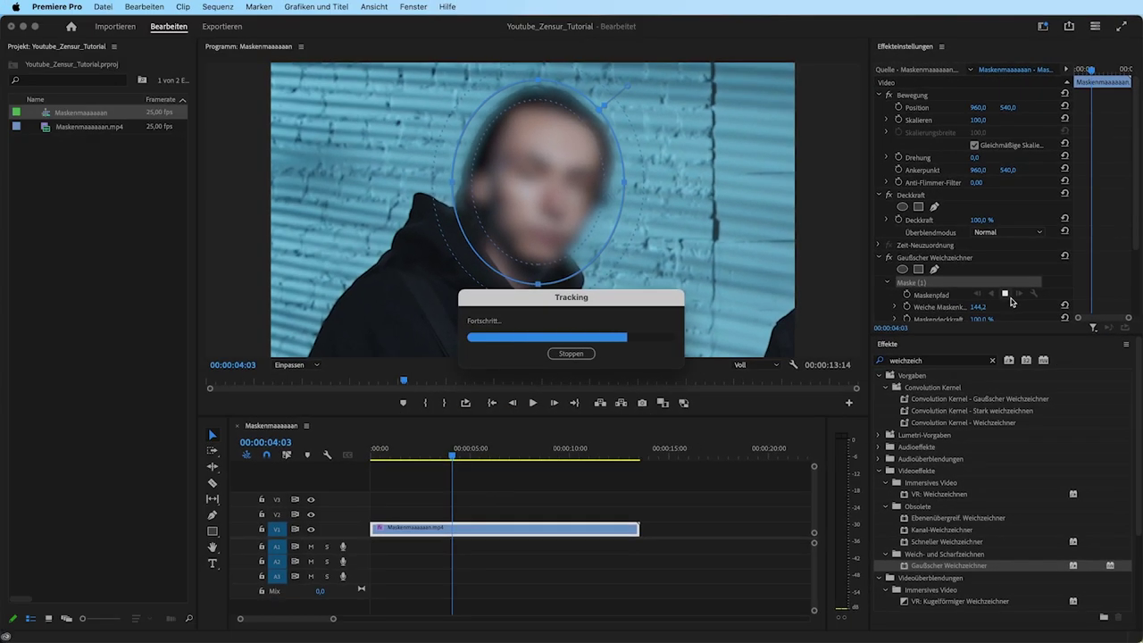
pyautogui.press('space')
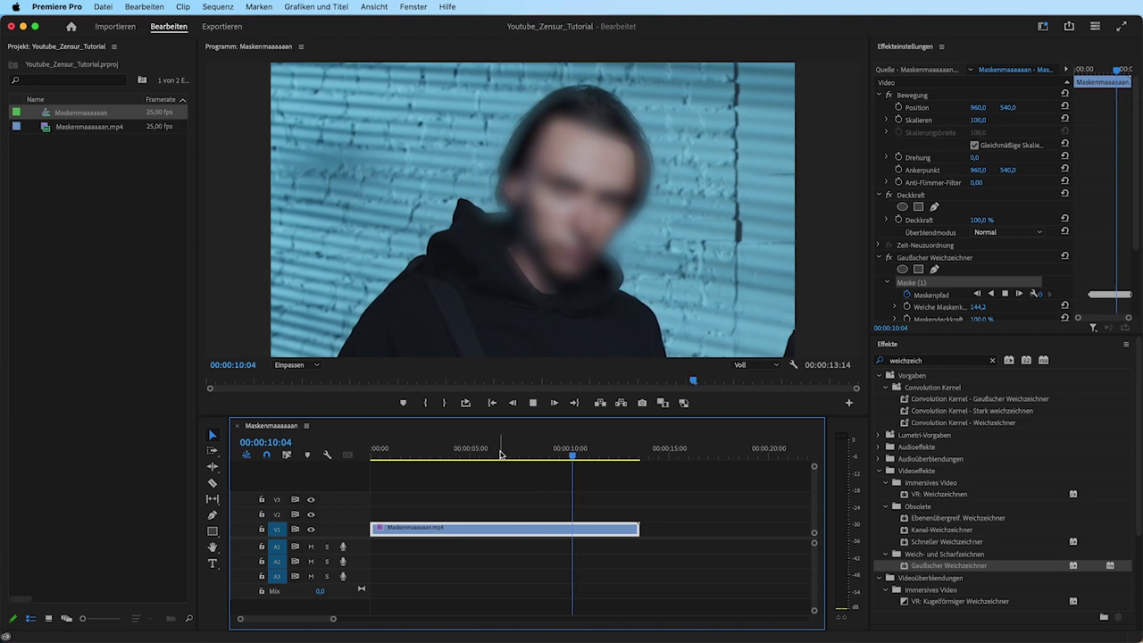
pyautogui.moveTo(500, 455); pyautogui.dragTo(429, 465)
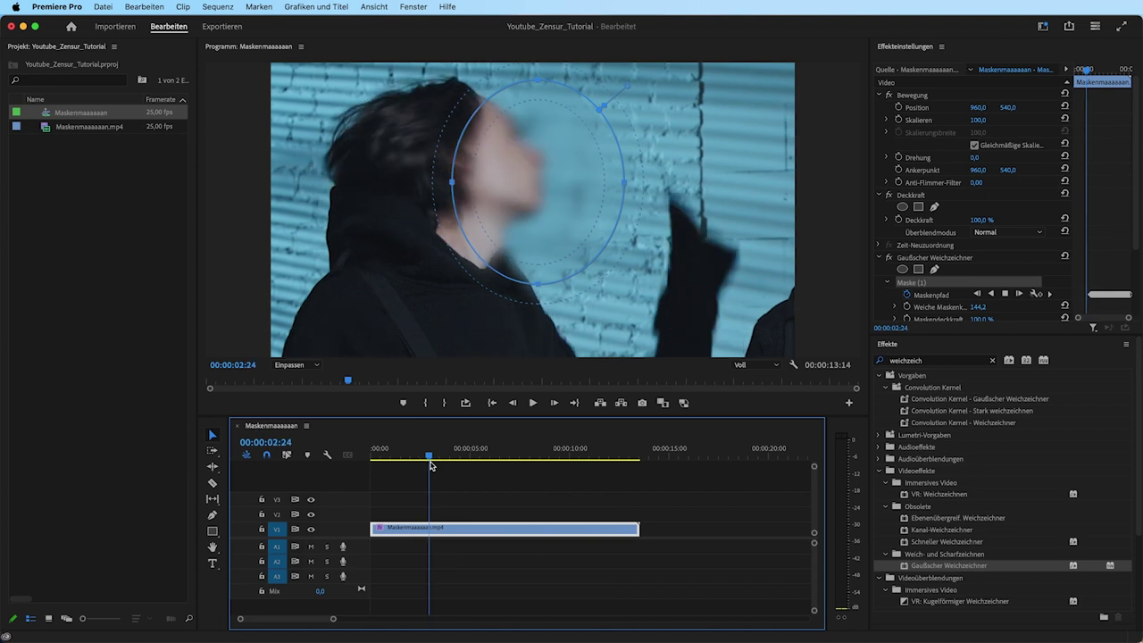
# Step: Drag the mask back over the face at drifting frames around 2:05 and earlier, then scrub forward to verify
pyautogui.click(919, 284)
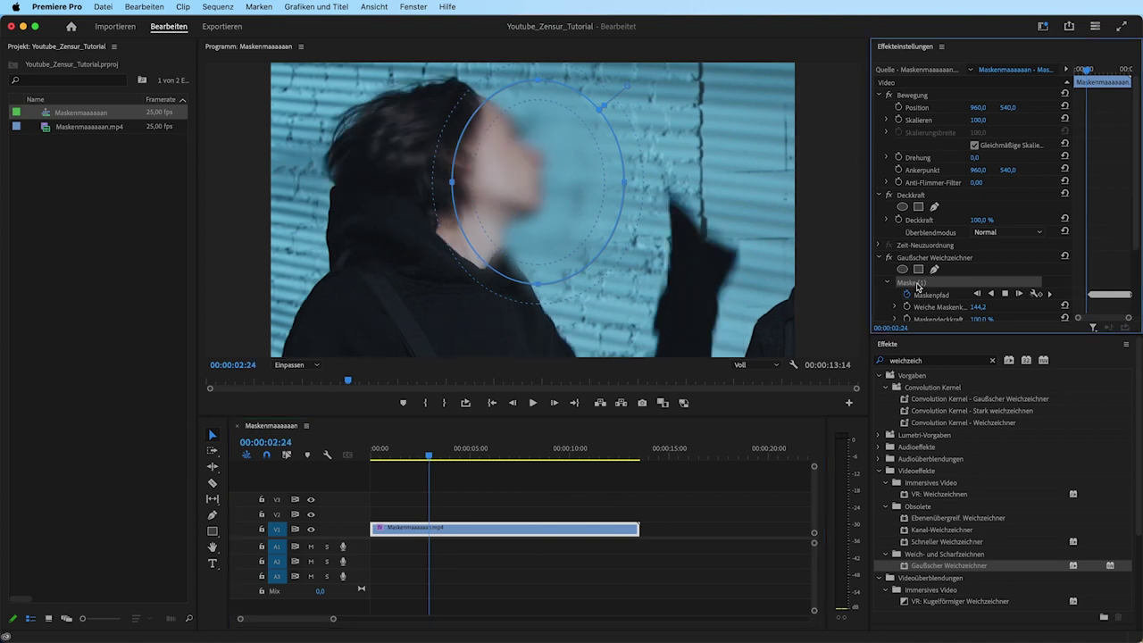
pyautogui.moveTo(554, 199); pyautogui.dragTo(492, 193)
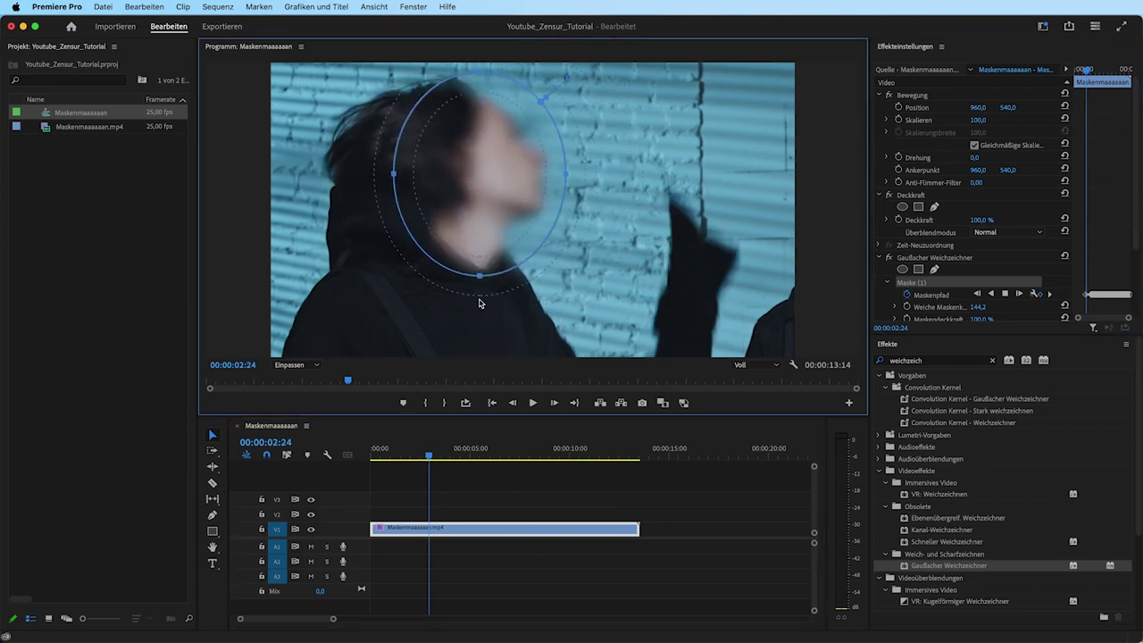
pyautogui.click(413, 457)
pyautogui.moveTo(505, 197); pyautogui.dragTo(491, 196)
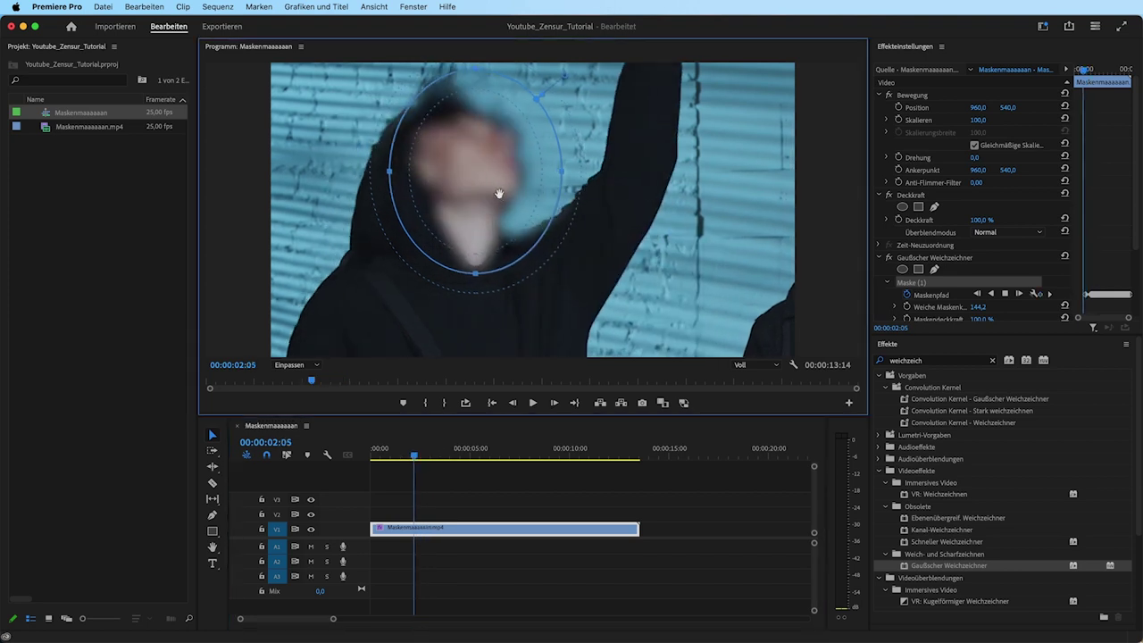
pyautogui.moveTo(411, 457); pyautogui.dragTo(373, 457)
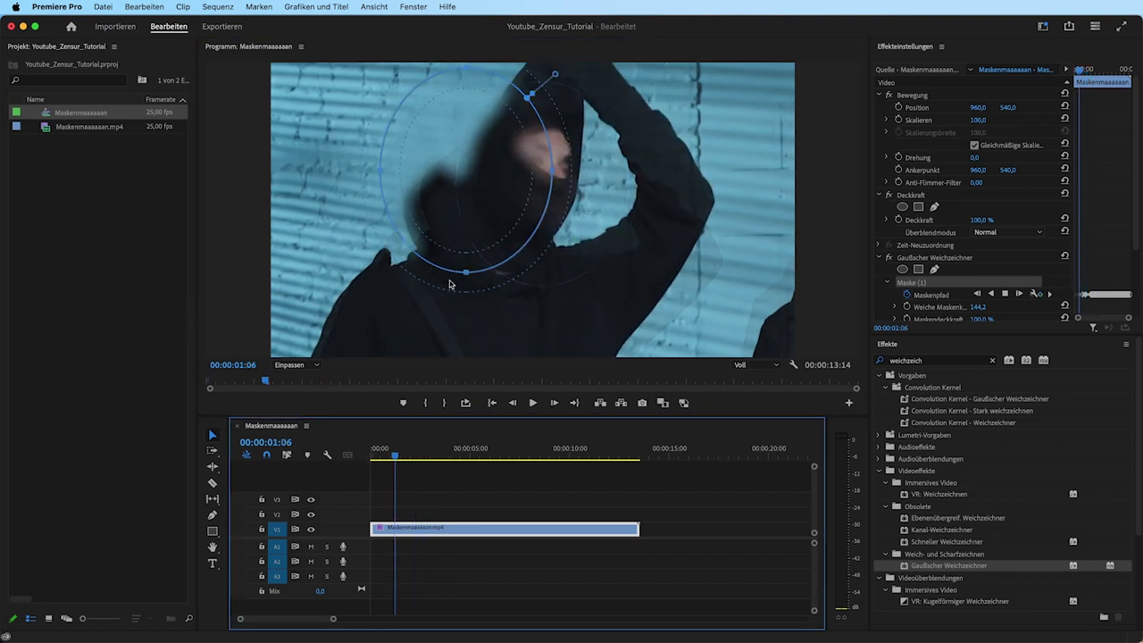
pyautogui.moveTo(454, 280); pyautogui.dragTo(527, 268)
pyautogui.moveTo(378, 457); pyautogui.dragTo(615, 503)
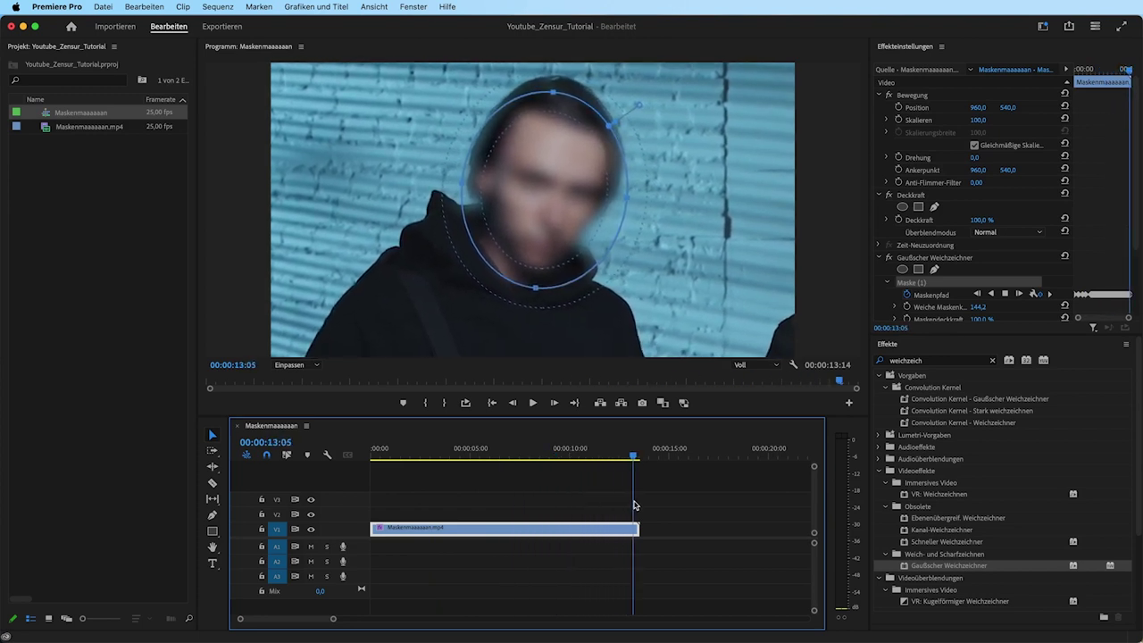